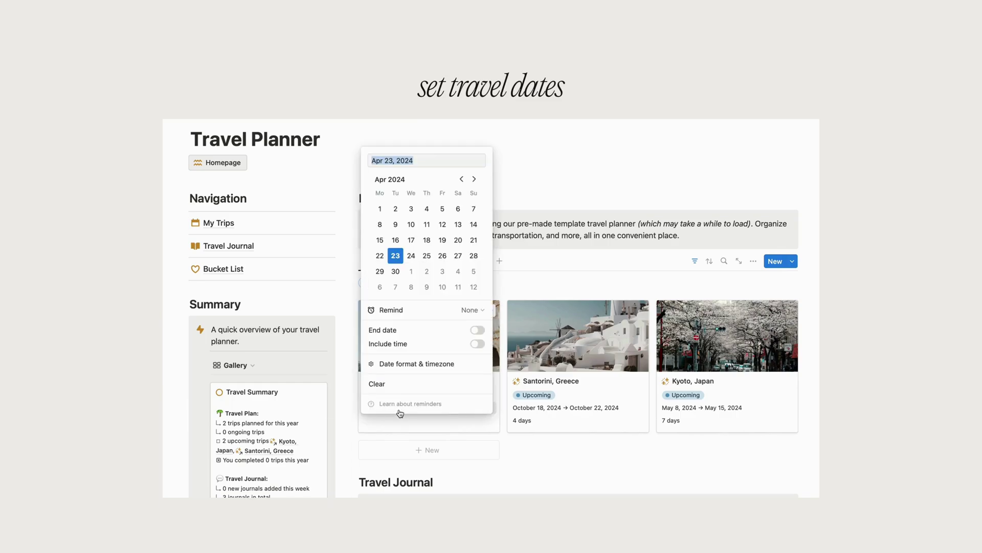
- Set the Italy, Europe trip to run June 15 – June 20, 2024 and check its Upcoming status
{"action": "left_click", "coordinate": [474, 179]}
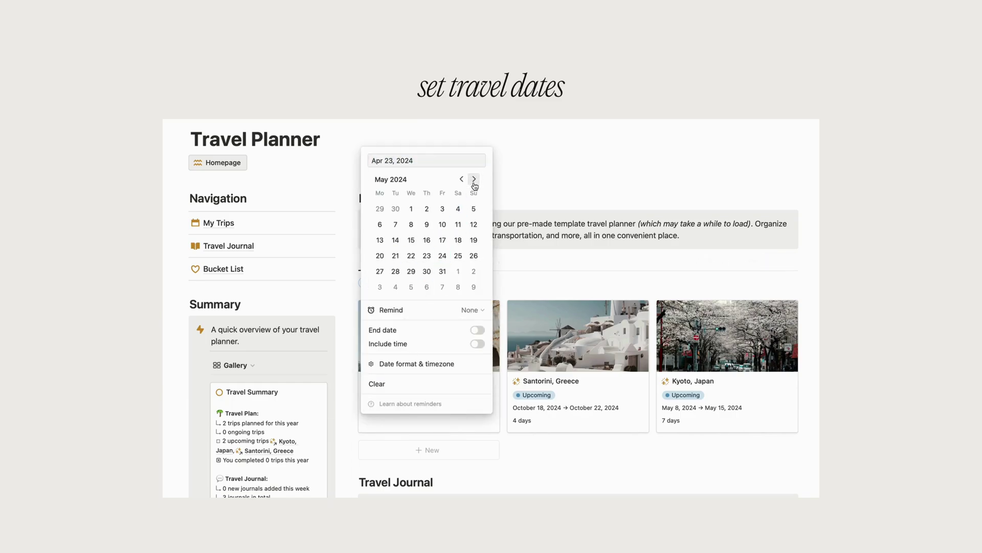
{"action": "left_click", "coordinate": [458, 240]}
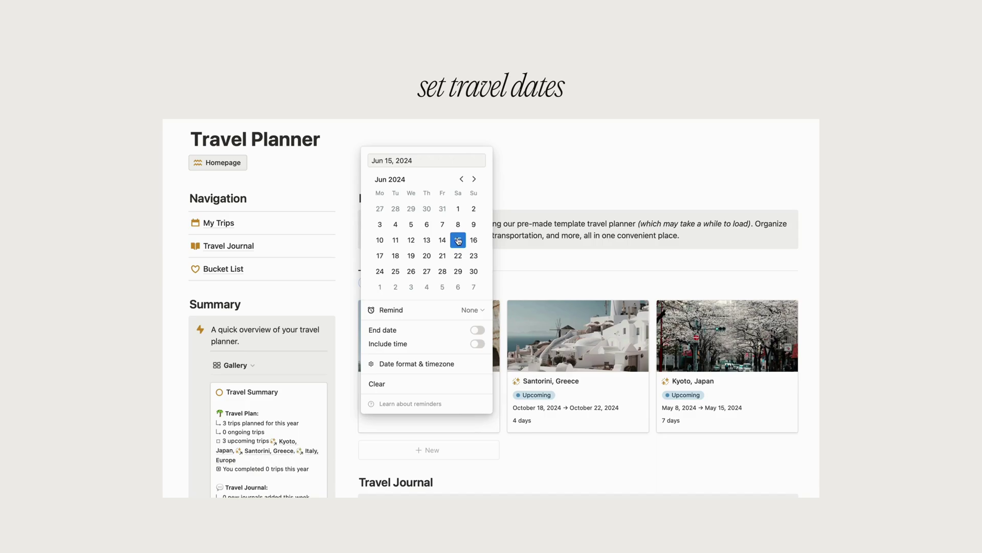
{"action": "left_click", "coordinate": [477, 330]}
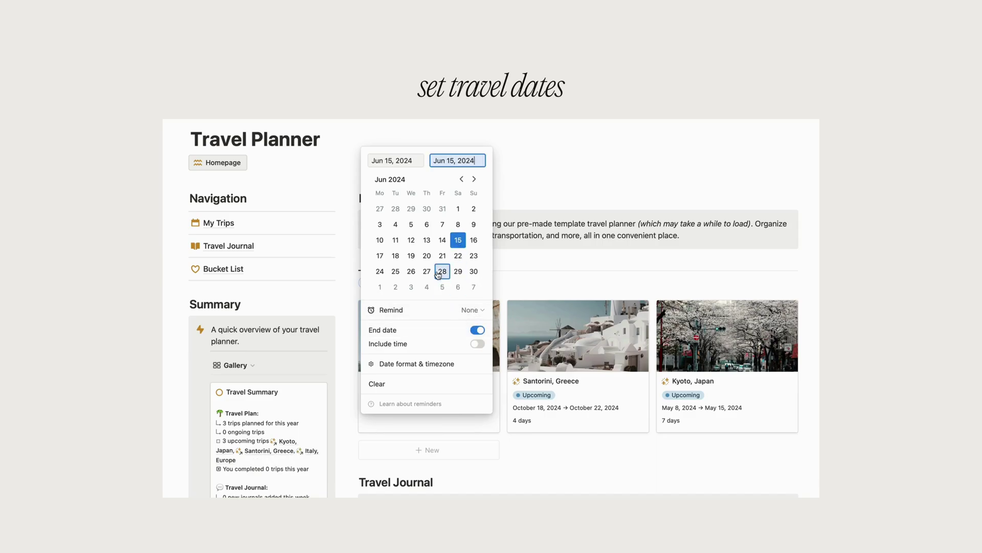
{"action": "left_click", "coordinate": [428, 256]}
{"action": "left_click", "coordinate": [395, 398]}
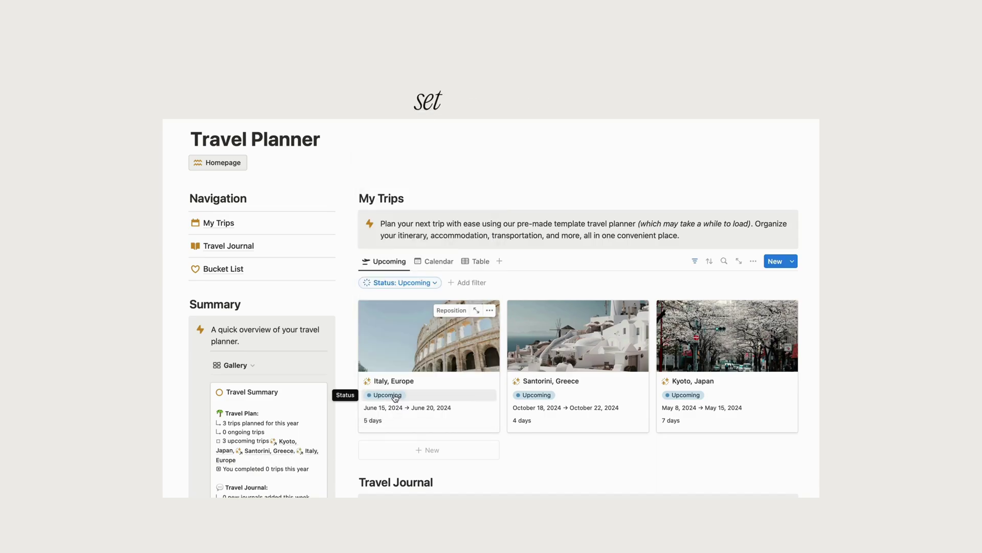
{"action": "left_click", "coordinate": [395, 398]}
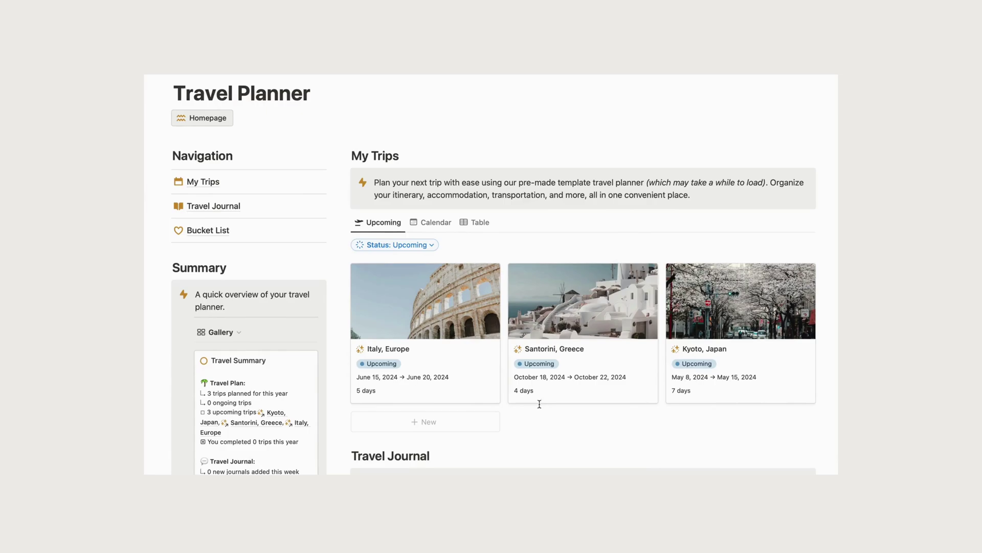
- Open the Italy, Europe trip page, scroll through its itinerary, then go to Resources
{"action": "left_click", "coordinate": [473, 364]}
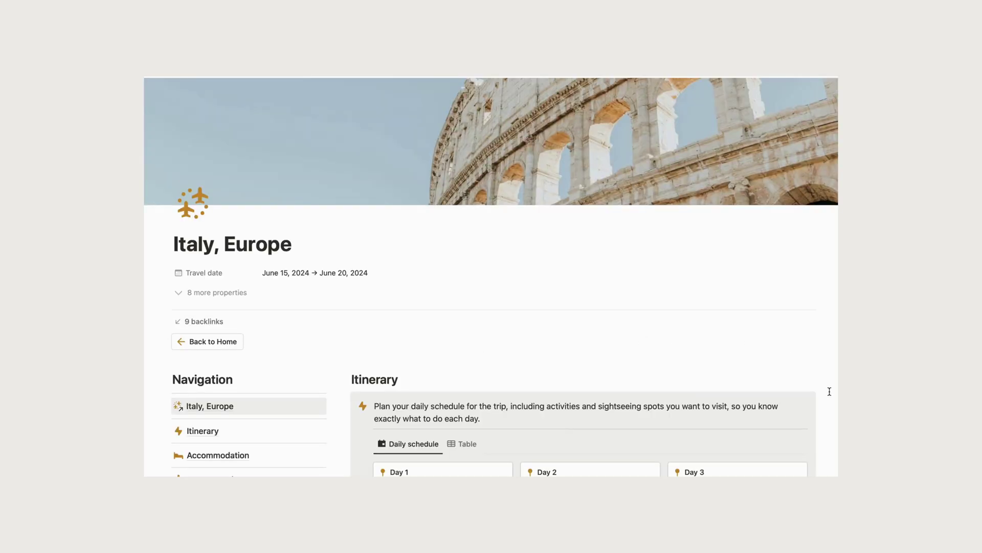
{"action": "scroll", "coordinate": [829, 391], "scroll_direction": "down", "scroll_amount": 5}
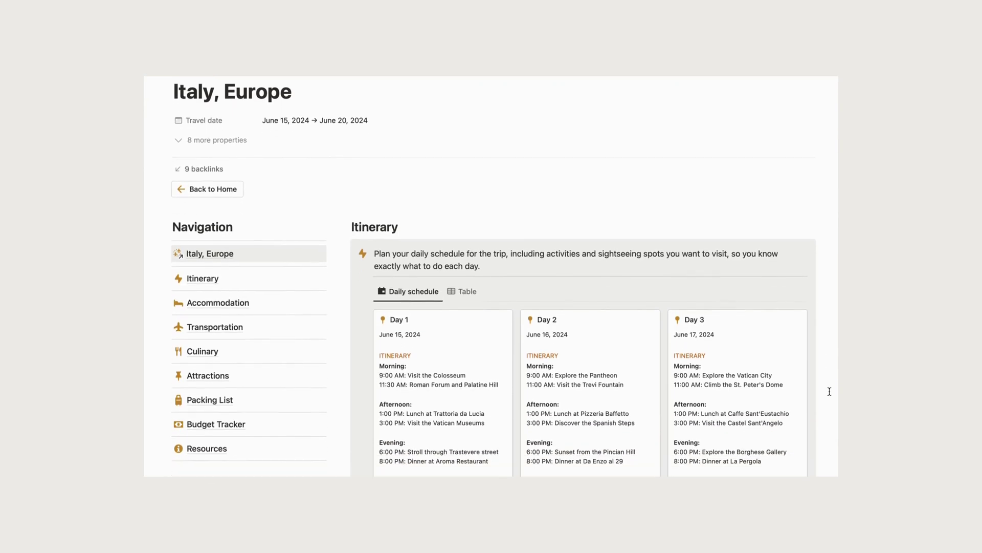
{"action": "scroll", "coordinate": [830, 392], "scroll_direction": "down", "scroll_amount": 2}
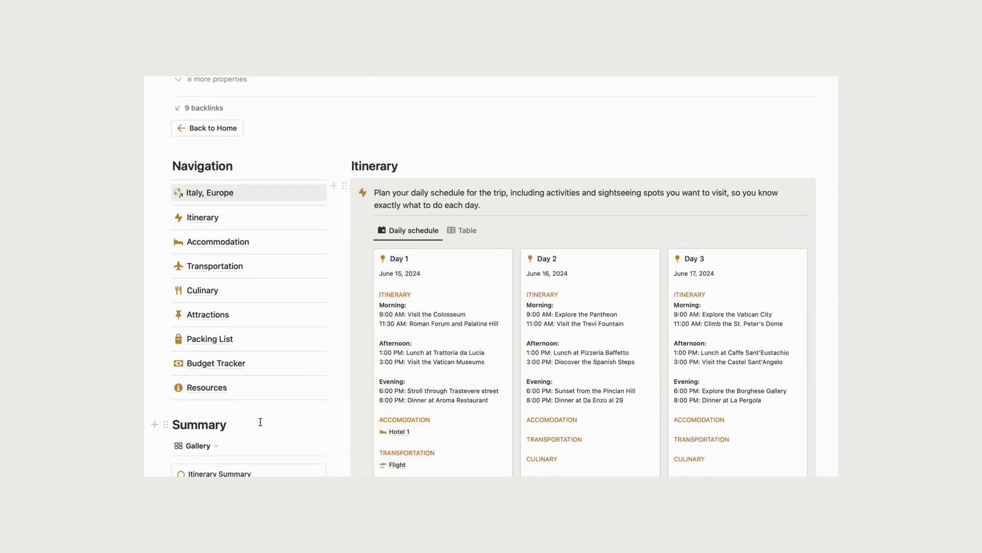
{"action": "left_click", "coordinate": [215, 388]}
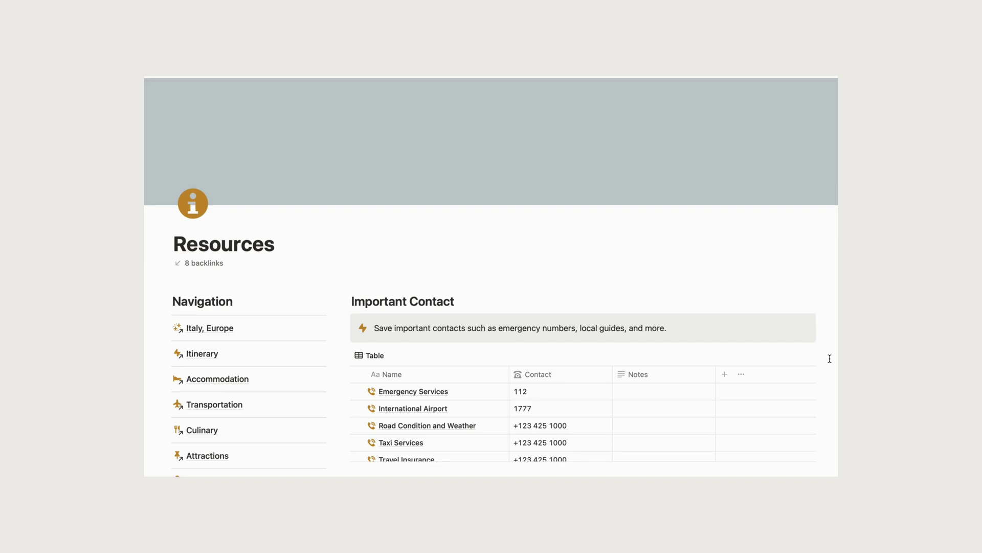
{"action": "scroll", "coordinate": [829, 358], "scroll_direction": "down", "scroll_amount": 3}
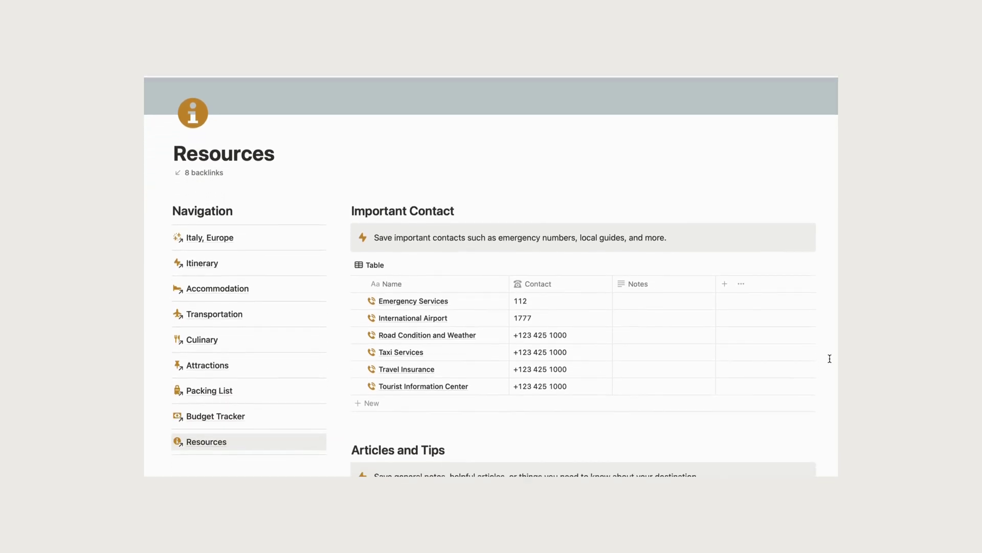
{"action": "scroll", "coordinate": [829, 358], "scroll_direction": "down", "scroll_amount": 3}
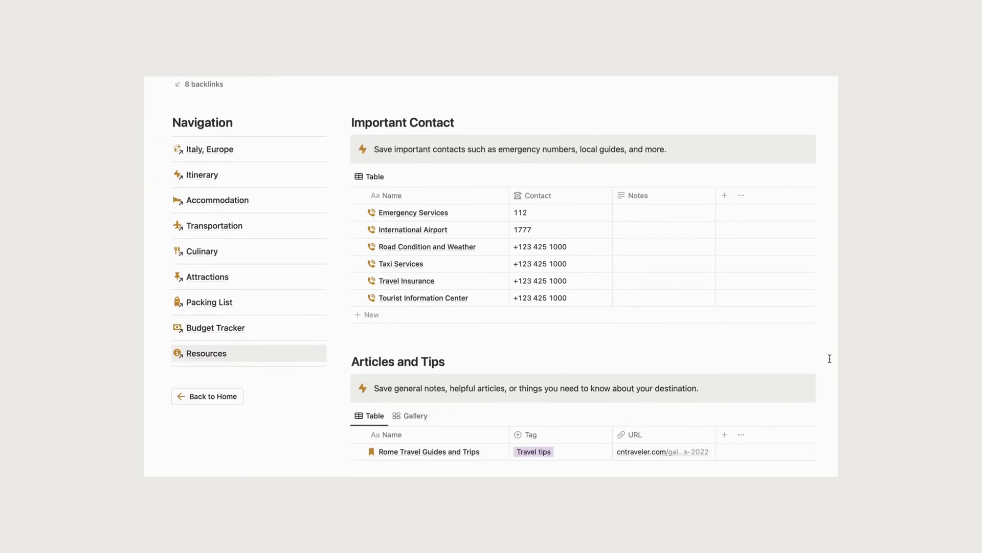
{"action": "scroll", "coordinate": [829, 358], "scroll_direction": "down", "scroll_amount": 3}
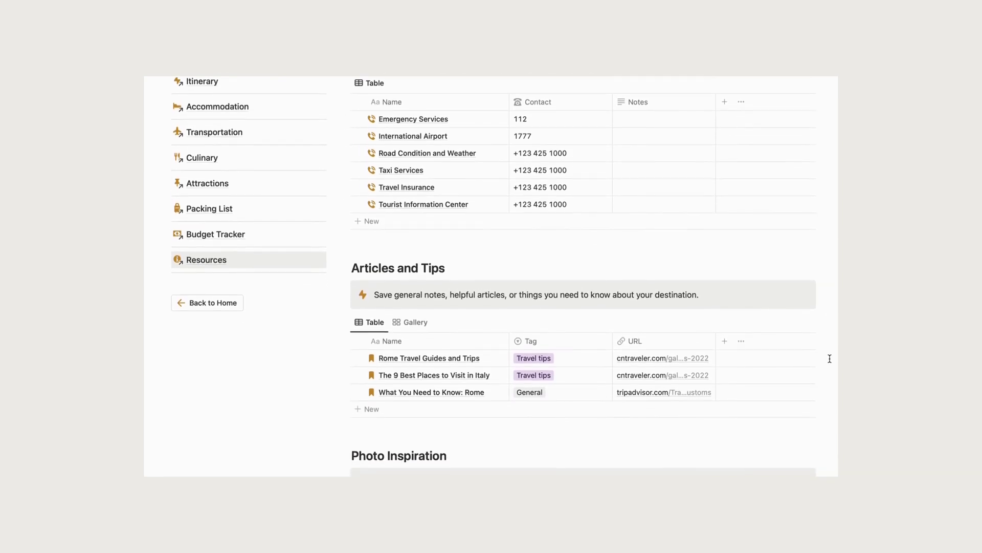
{"action": "scroll", "coordinate": [830, 358], "scroll_direction": "down", "scroll_amount": 3}
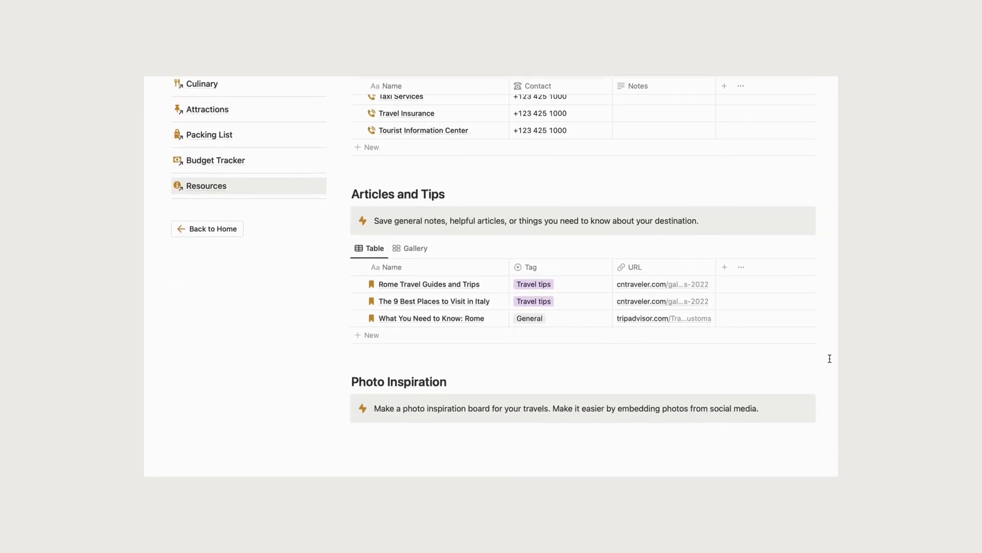
{"action": "scroll", "coordinate": [829, 358], "scroll_direction": "down", "scroll_amount": 3}
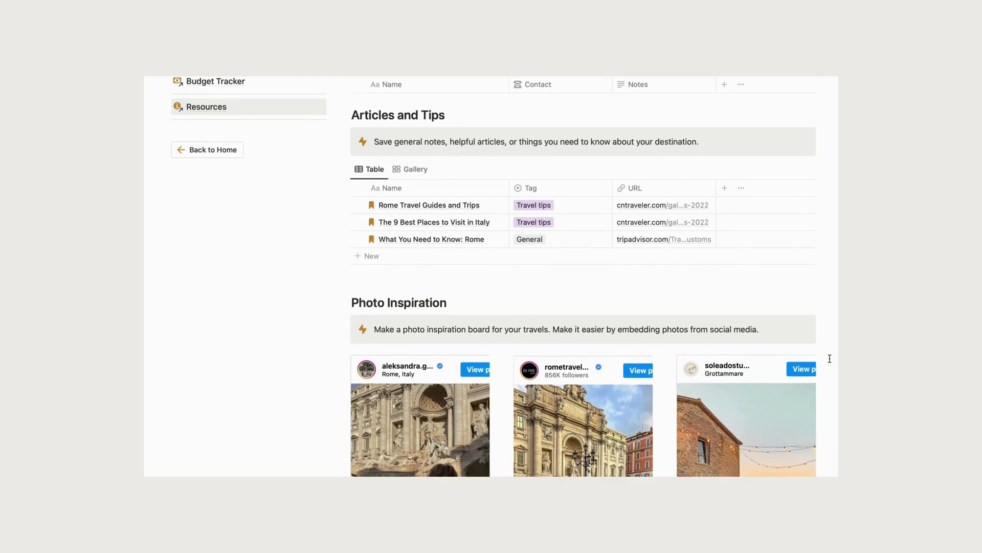
{"action": "scroll", "coordinate": [829, 358], "scroll_direction": "down", "scroll_amount": 4}
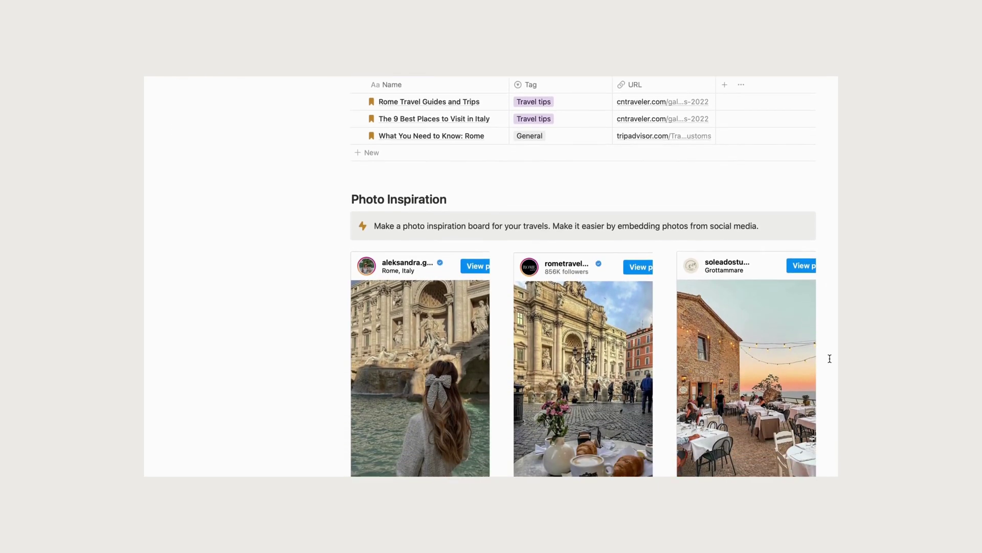
{"action": "scroll", "coordinate": [830, 358], "scroll_direction": "down", "scroll_amount": 2}
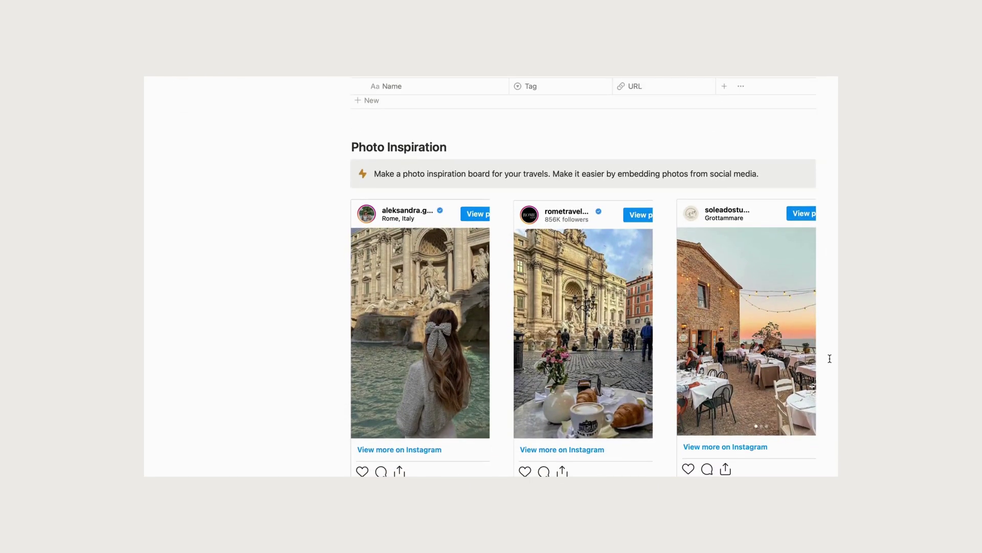
{"action": "scroll", "coordinate": [829, 358], "scroll_direction": "down", "scroll_amount": 3}
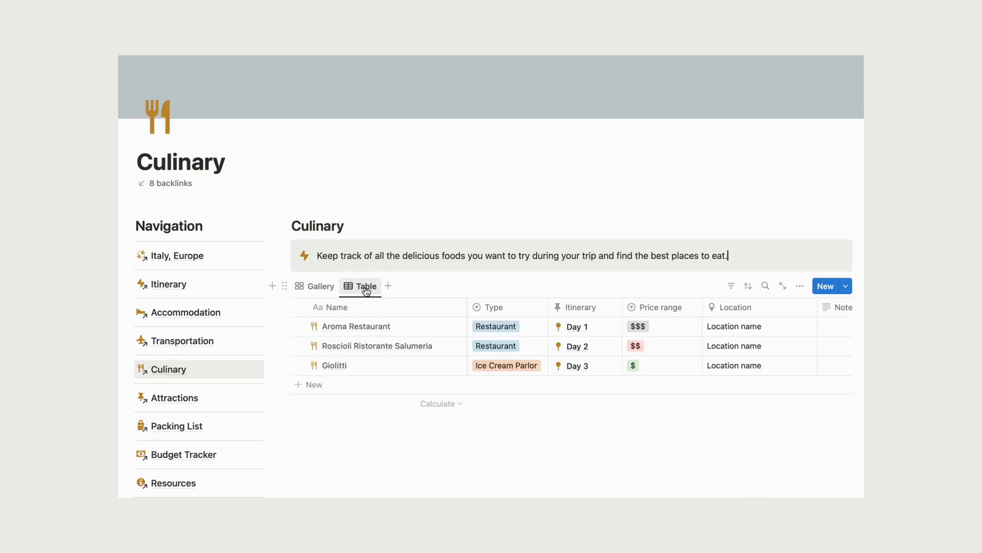
- Show Culinary entries as a gallery, then view Attractions grouped by category and as a table
{"action": "left_click", "coordinate": [329, 289]}
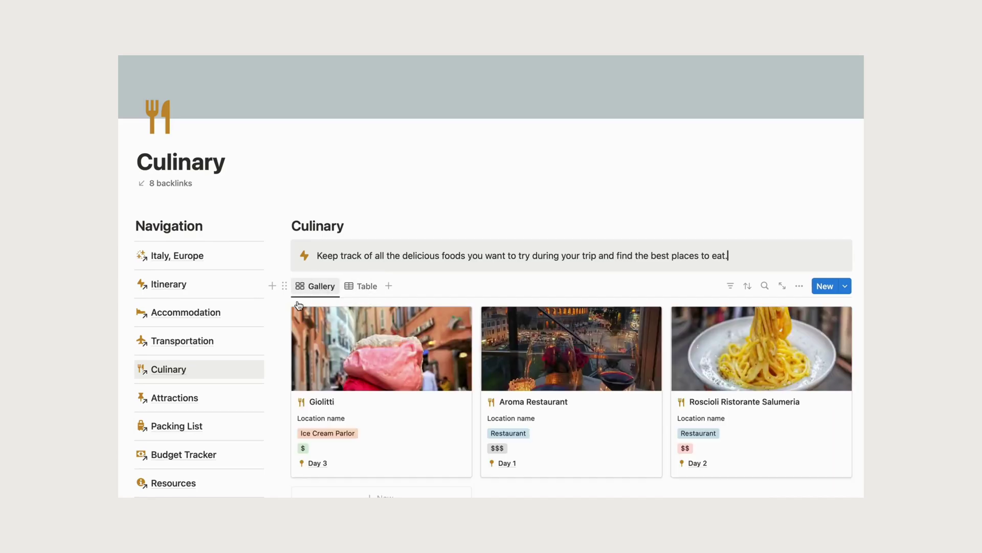
{"action": "left_click", "coordinate": [184, 397]}
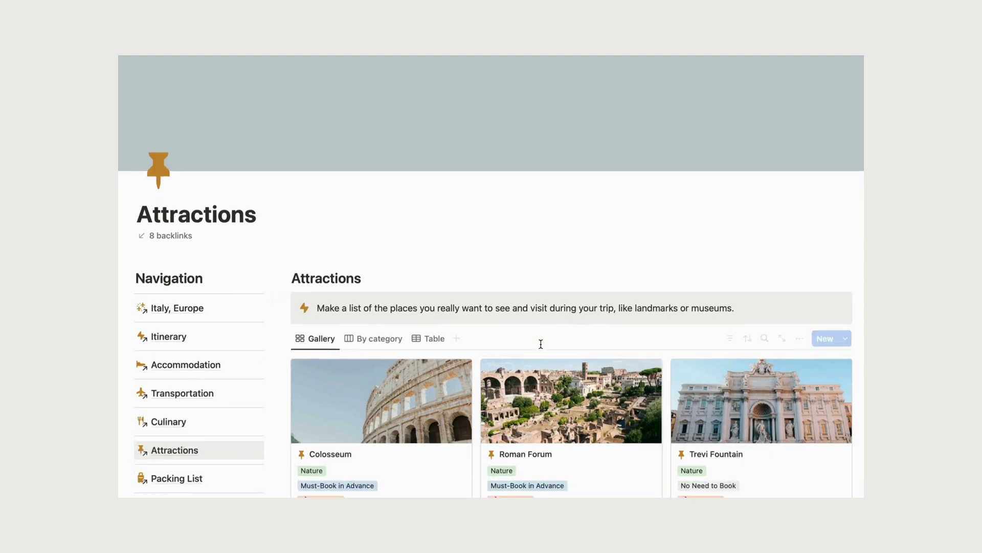
{"action": "scroll", "coordinate": [541, 344], "scroll_direction": "down", "scroll_amount": 1}
{"action": "left_click", "coordinate": [373, 304]}
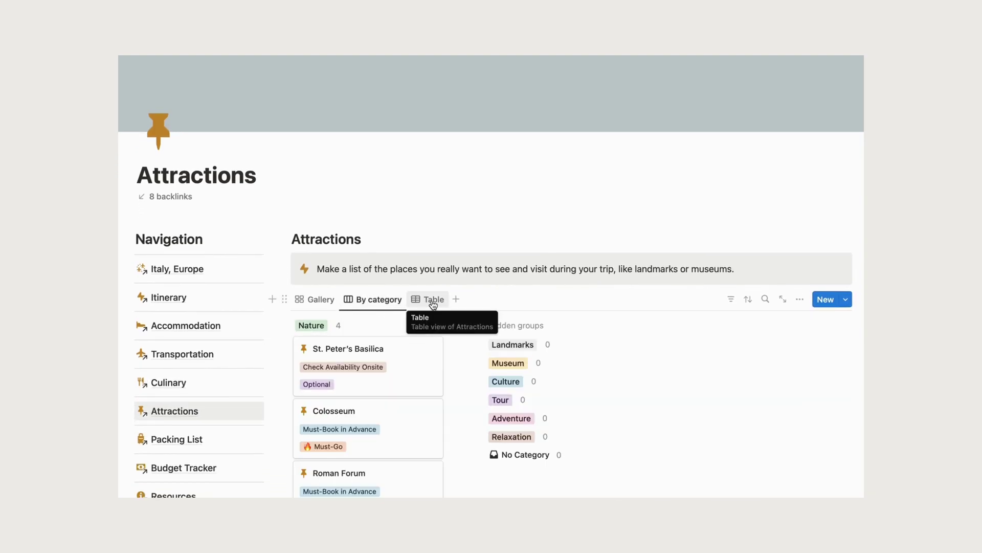
{"action": "left_click", "coordinate": [432, 305]}
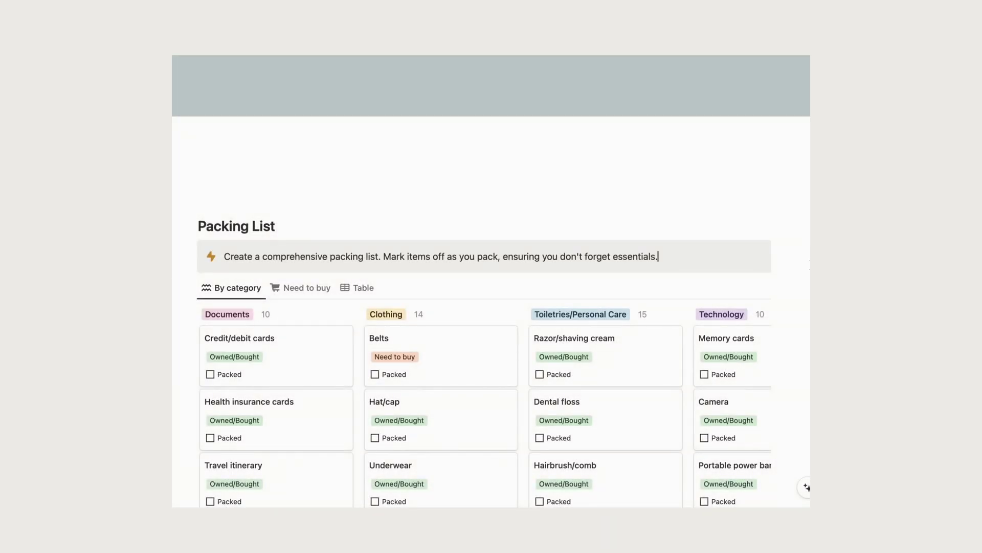
- Scroll the Packing List and check its Need to buy and Table views
{"action": "scroll", "coordinate": [491, 302], "scroll_direction": "down", "scroll_amount": 4}
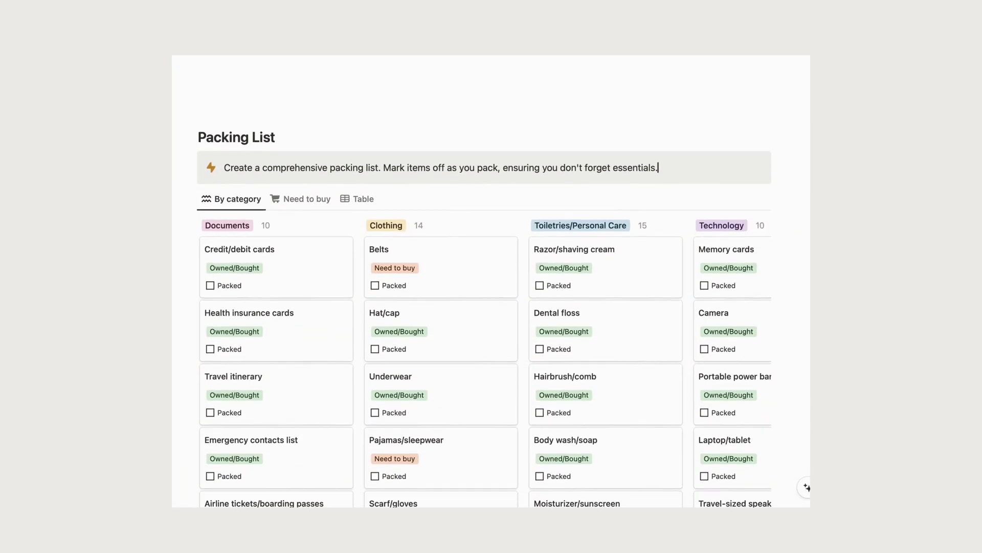
{"action": "scroll", "coordinate": [491, 302], "scroll_direction": "down", "scroll_amount": 5}
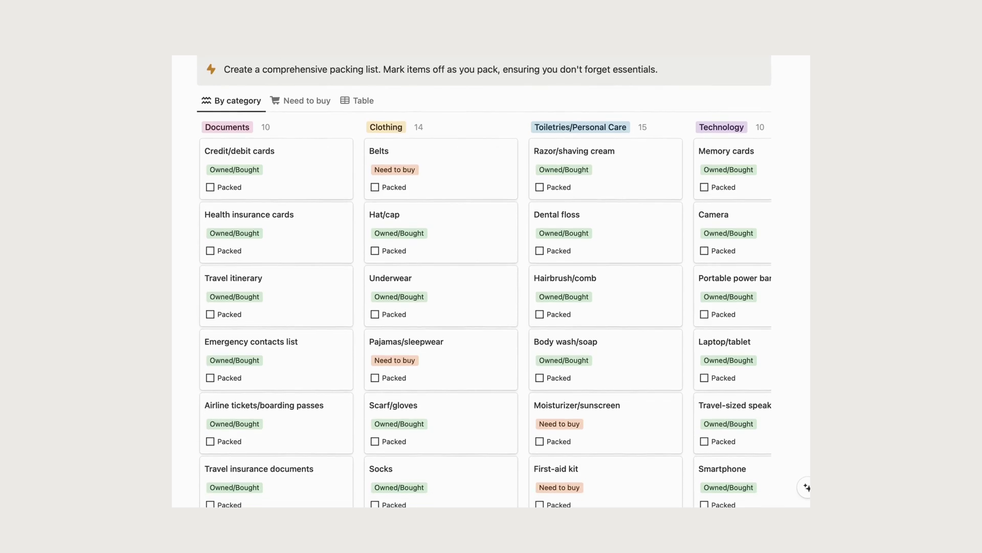
{"action": "scroll", "coordinate": [491, 301], "scroll_direction": "down", "scroll_amount": 3}
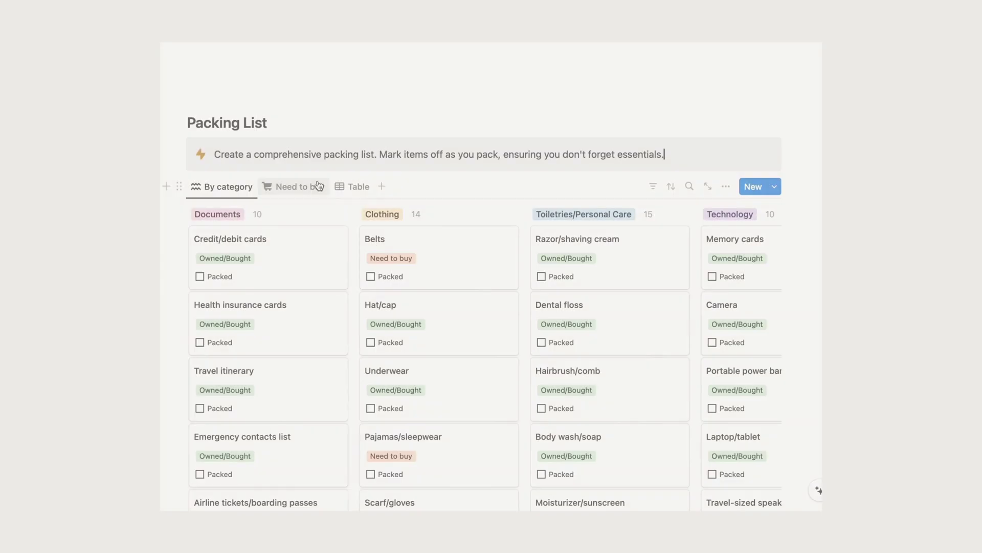
{"action": "left_click", "coordinate": [304, 188]}
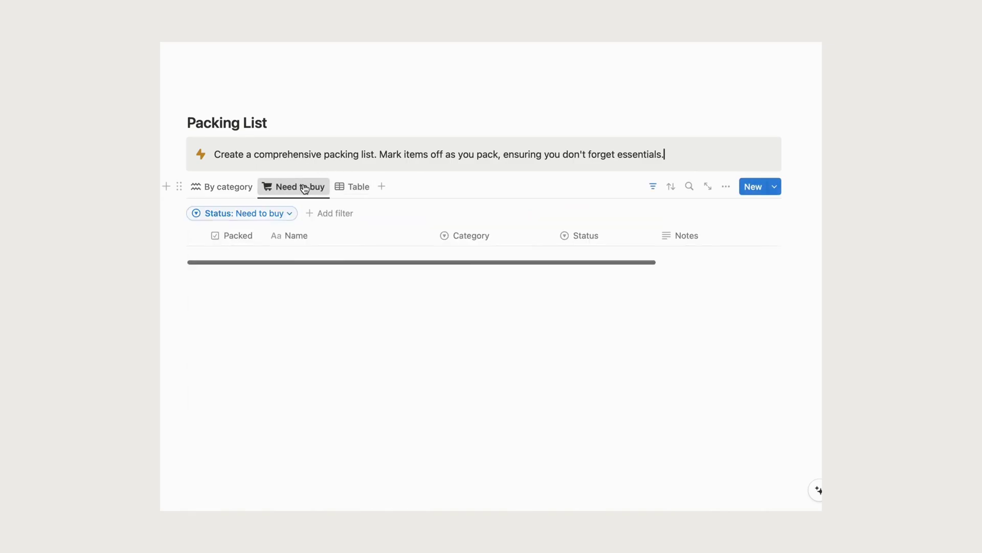
{"action": "left_click", "coordinate": [359, 187]}
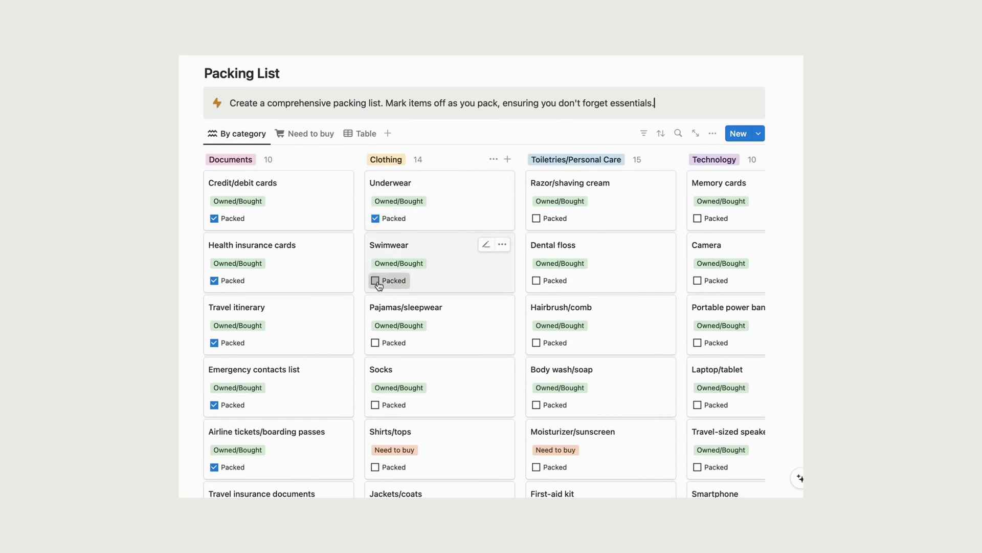
- Tick Swimwear, Pajamas/sleepwear and Socks as packed in the Clothing column
{"action": "left_click", "coordinate": [375, 281]}
{"action": "left_click", "coordinate": [376, 343]}
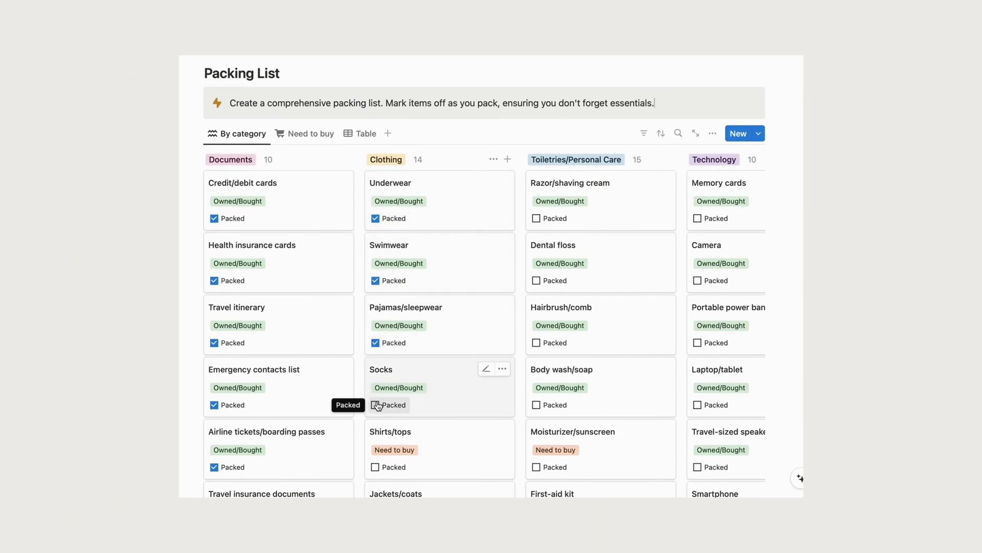
{"action": "left_click", "coordinate": [376, 405]}
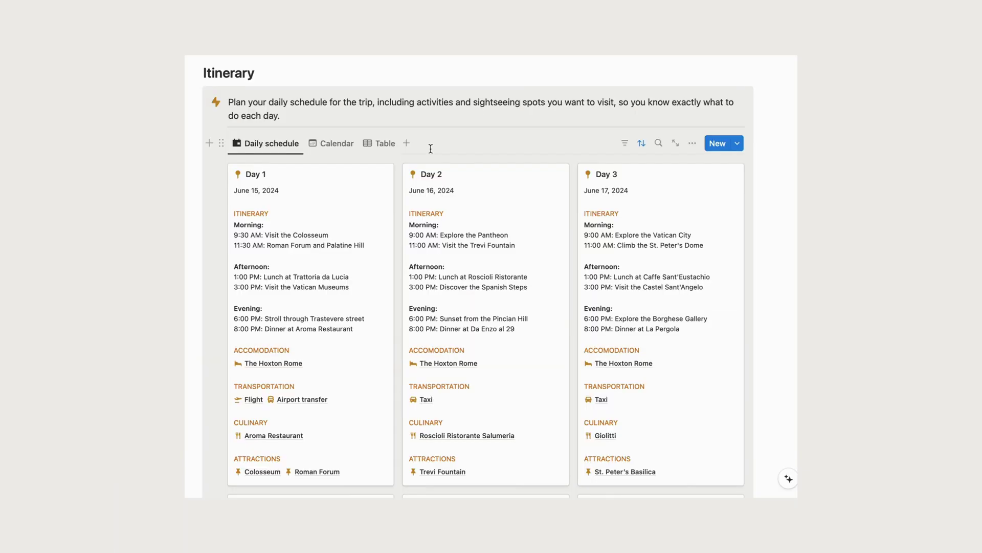
- Change Day 1's Colosseum start from 9:30 to 9:00 AM and link Spanish Steps to Day 2
{"action": "left_click", "coordinate": [368, 181]}
{"action": "left_click", "coordinate": [249, 235]}
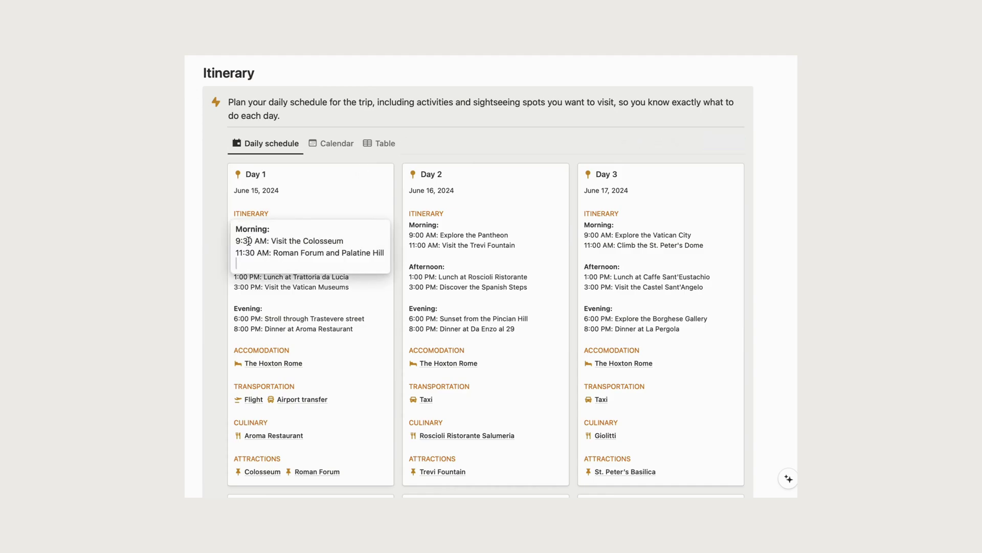
{"action": "key", "text": "BackSpace"}
{"action": "type", "text": "0"}
{"action": "key", "text": "Escape"}
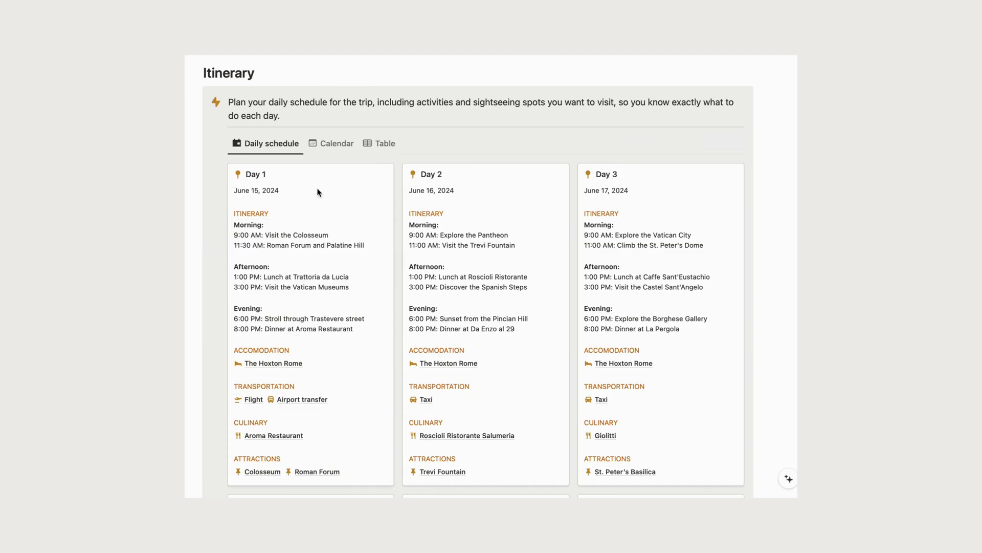
{"action": "left_click", "coordinate": [490, 473]}
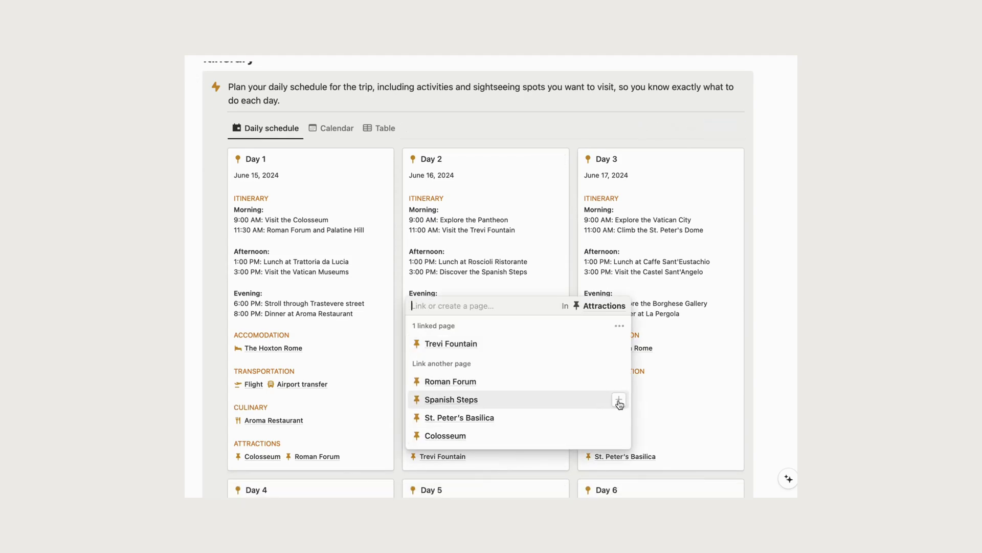
{"action": "left_click", "coordinate": [618, 401]}
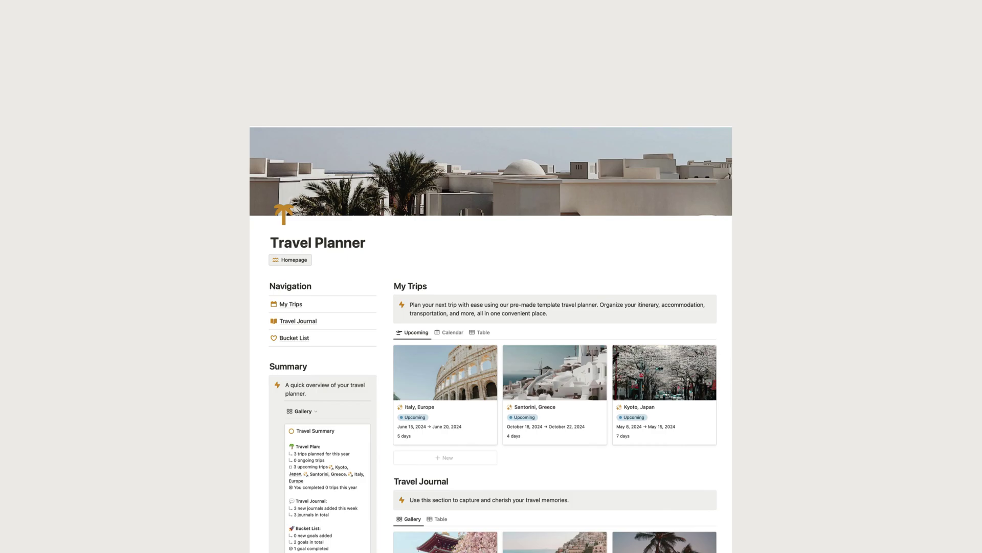